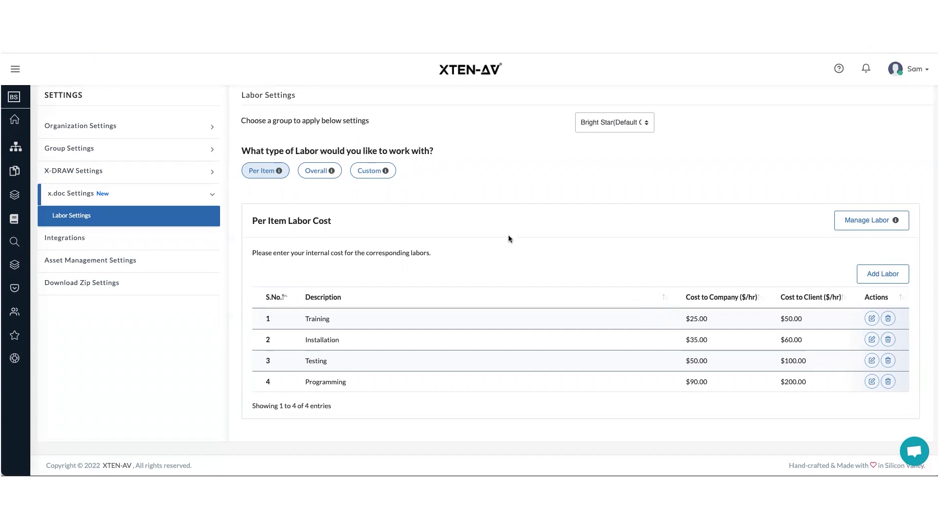
Step: Re-save the Training labor row and delete an added empty labor row
{"action": "left_click", "coordinate": [916, 69]}
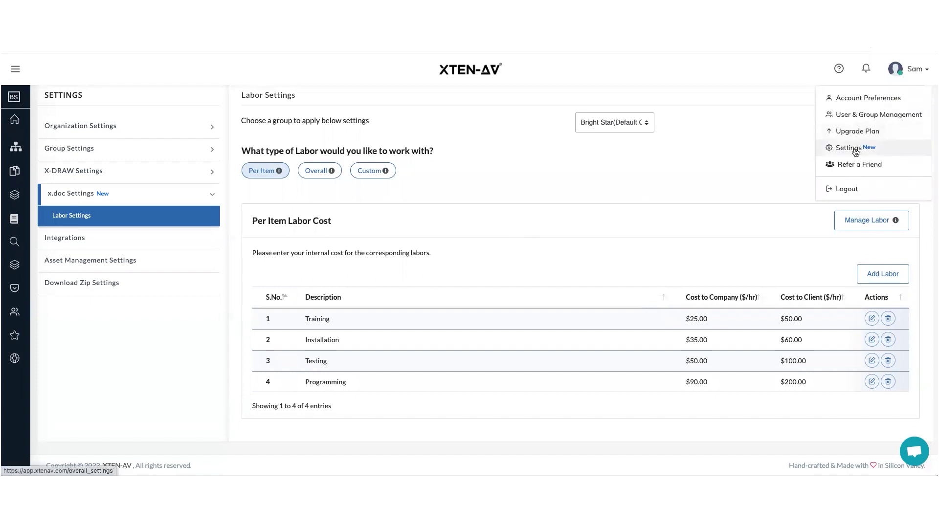
{"action": "left_click", "coordinate": [595, 170]}
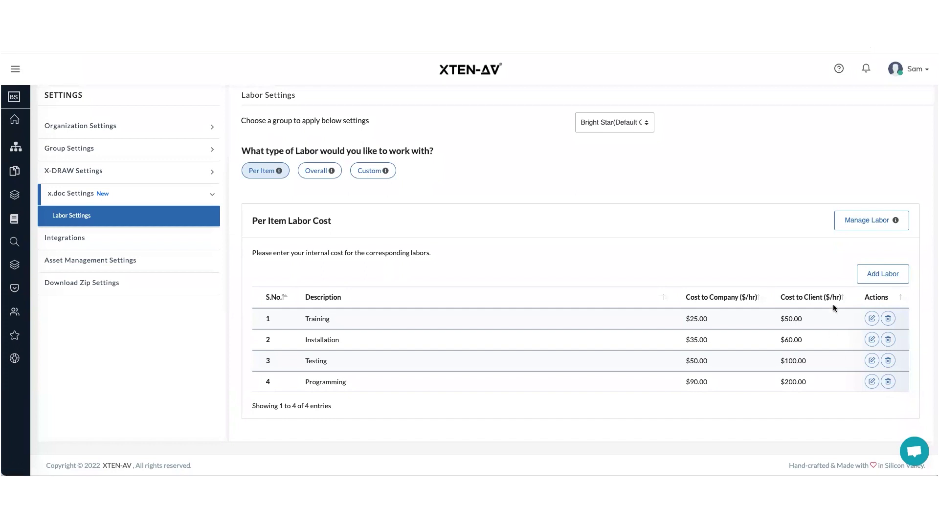
{"action": "left_click", "coordinate": [872, 319]}
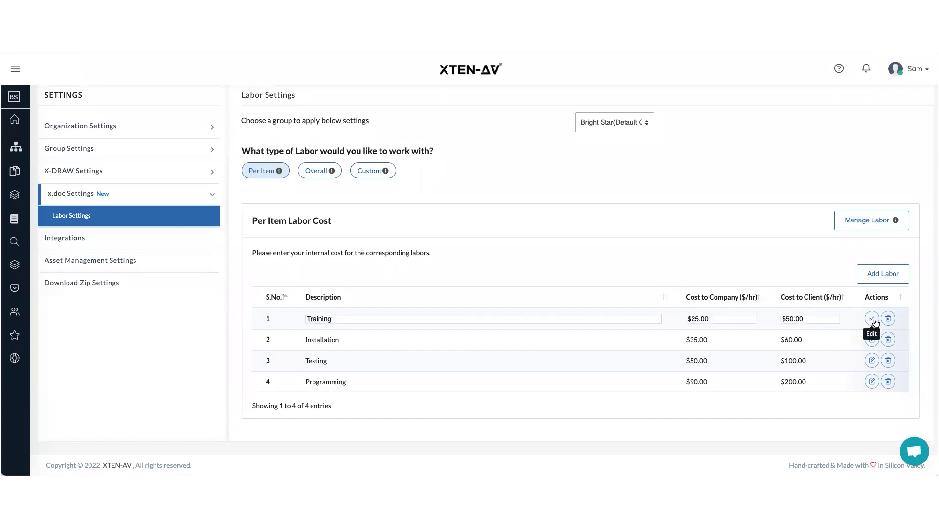
{"action": "left_click", "coordinate": [873, 319]}
{"action": "left_click", "coordinate": [882, 275]}
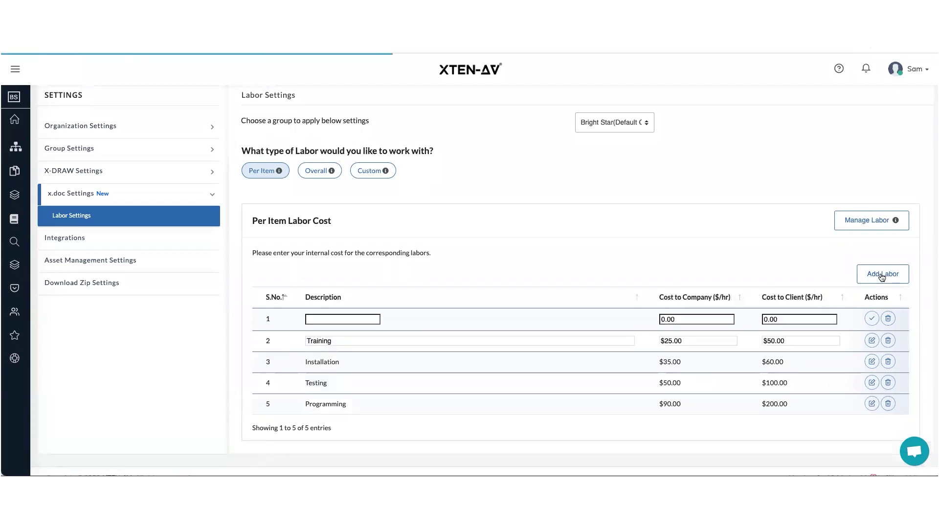
{"action": "left_click", "coordinate": [889, 319]}
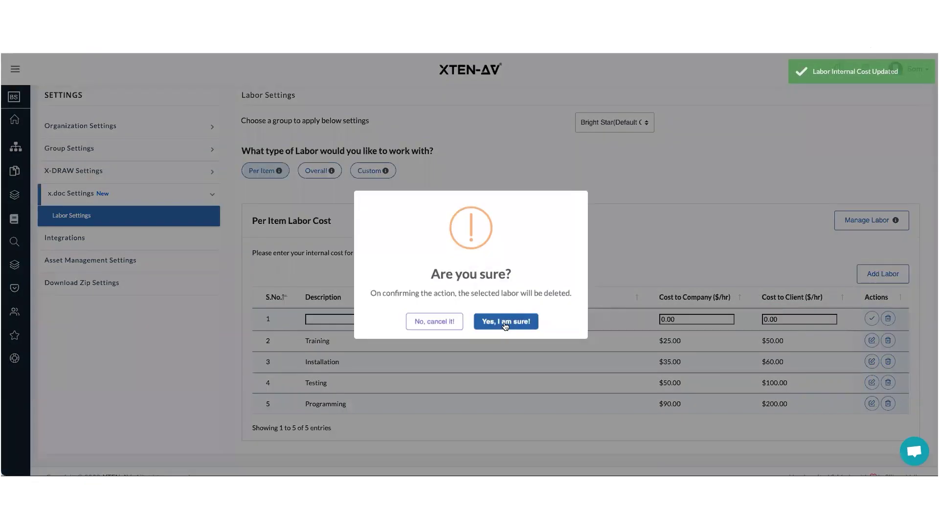
{"action": "left_click", "coordinate": [504, 322]}
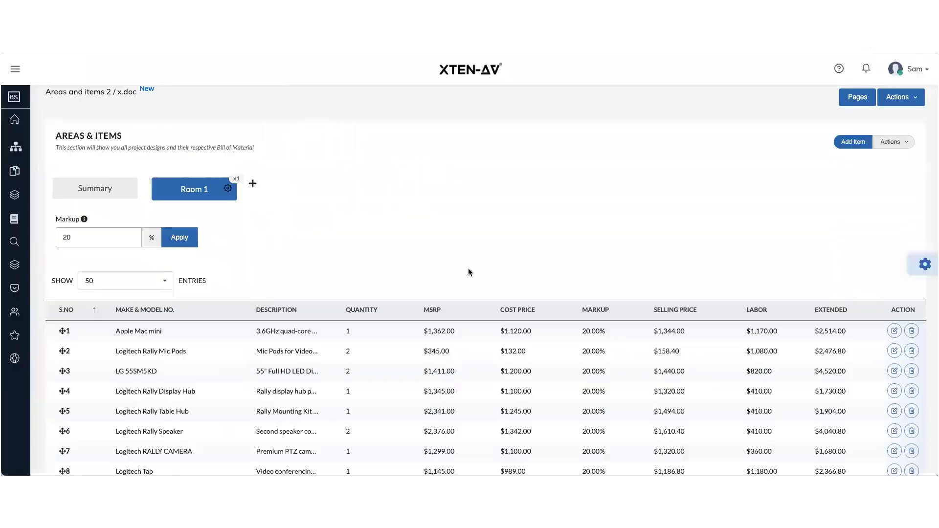
Step: Review the labor figures: $8,150.00 cost to client, $3,995.00 cost to company, 104% profit
{"action": "scroll", "coordinate": [480, 279], "scroll_direction": "down", "scroll_amount": 2}
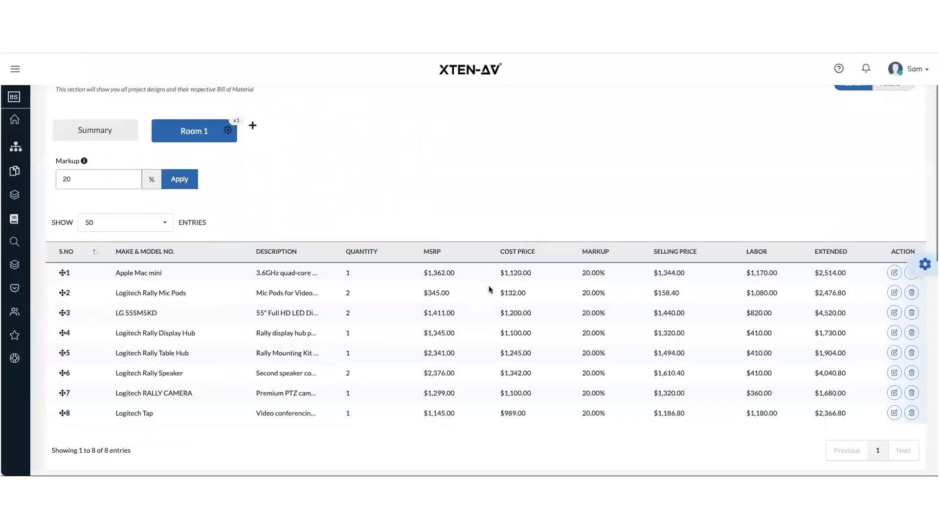
{"action": "scroll", "coordinate": [489, 288], "scroll_direction": "down", "scroll_amount": 6}
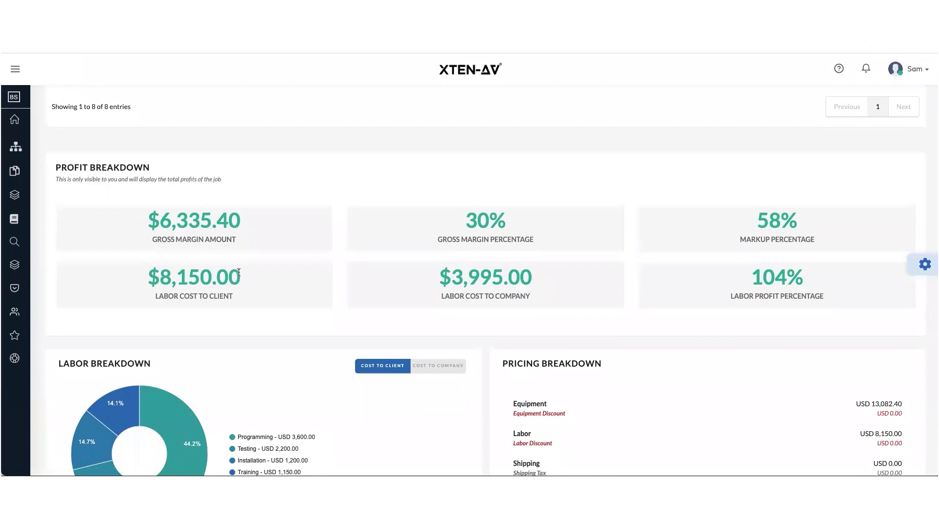
{"action": "left_click_drag", "start_coordinate": [239, 275], "coordinate": [147, 277]}
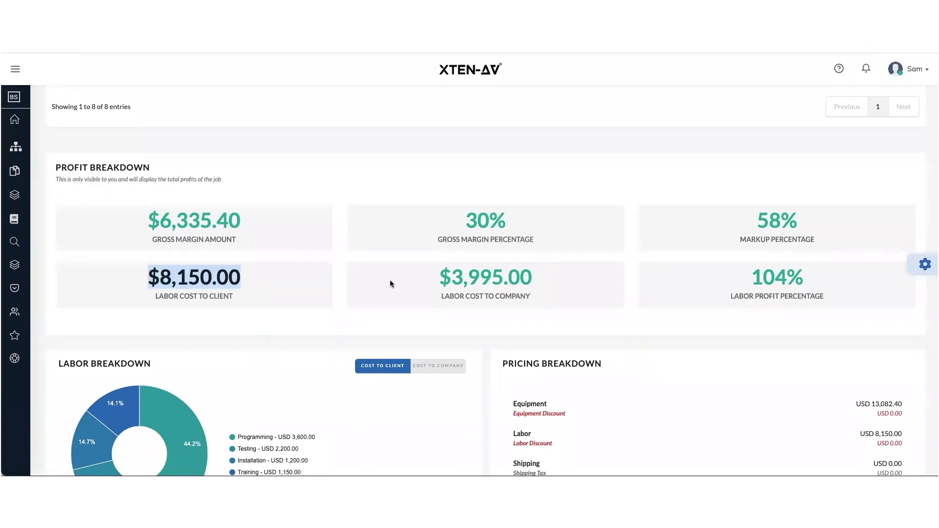
{"action": "left_click", "coordinate": [456, 277]}
{"action": "left_click_drag", "start_coordinate": [456, 278], "coordinate": [540, 279]}
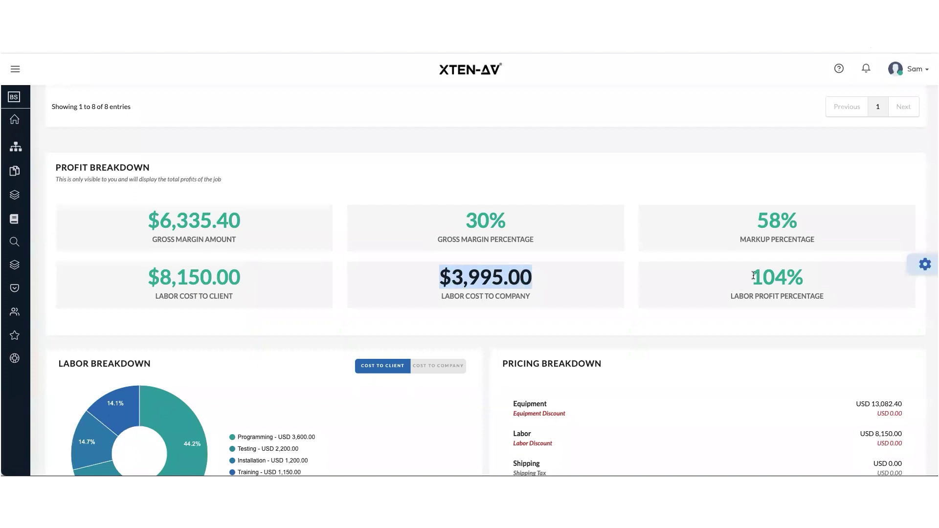
{"action": "left_click_drag", "start_coordinate": [753, 276], "coordinate": [806, 274]}
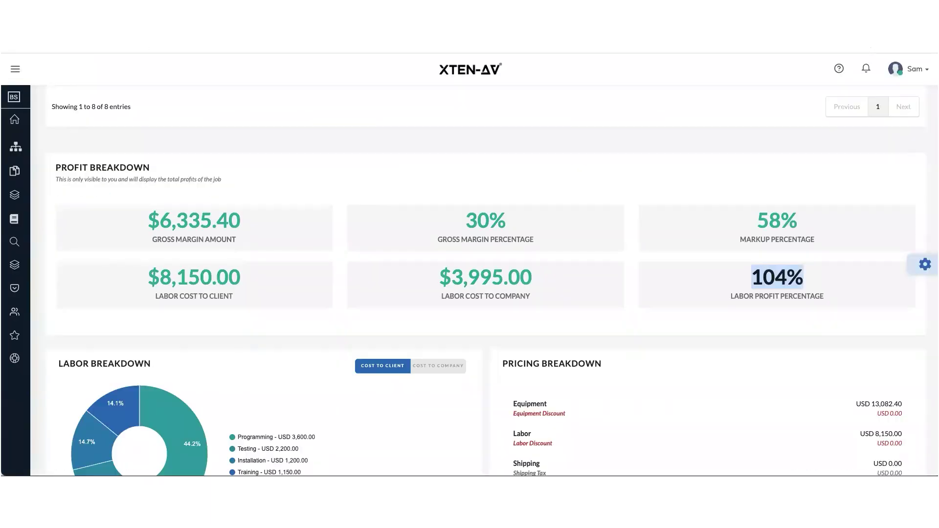
{"action": "scroll", "coordinate": [303, 279], "scroll_direction": "down", "scroll_amount": 2}
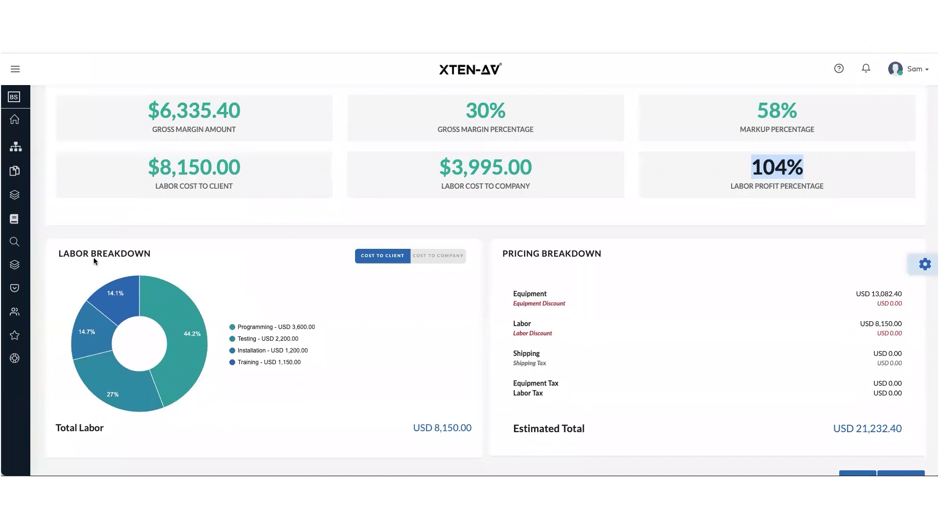
{"action": "mouse_move", "coordinate": [189, 313]}
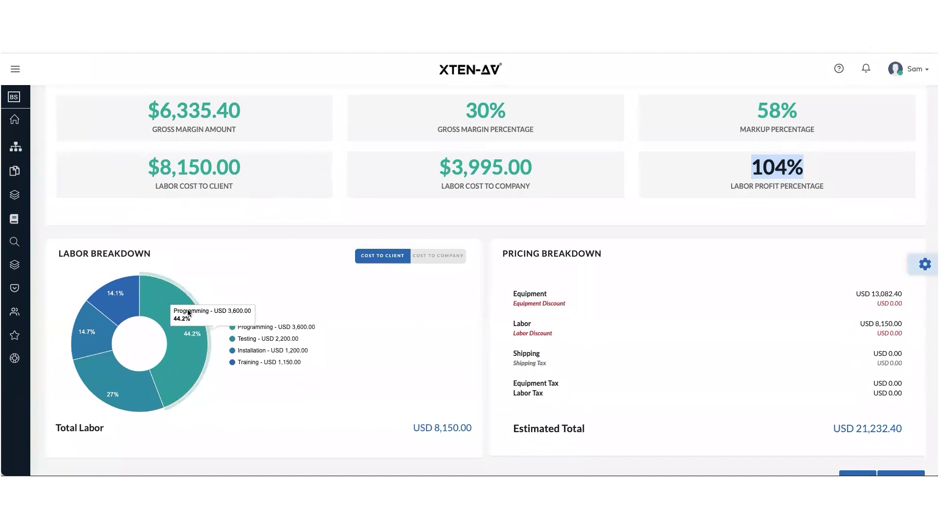
{"action": "scroll", "coordinate": [334, 323], "scroll_direction": "up", "scroll_amount": 8}
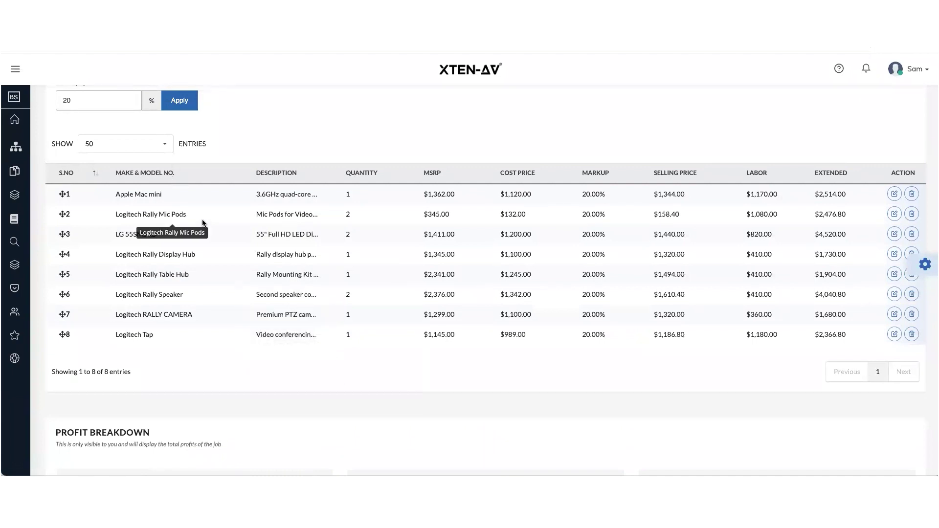
Step: Raise the Mac mini's labor hours to Training 4, Installation 3, Testing 4, Programming 4, and save
{"action": "scroll", "coordinate": [203, 223], "scroll_direction": "up", "scroll_amount": 1}
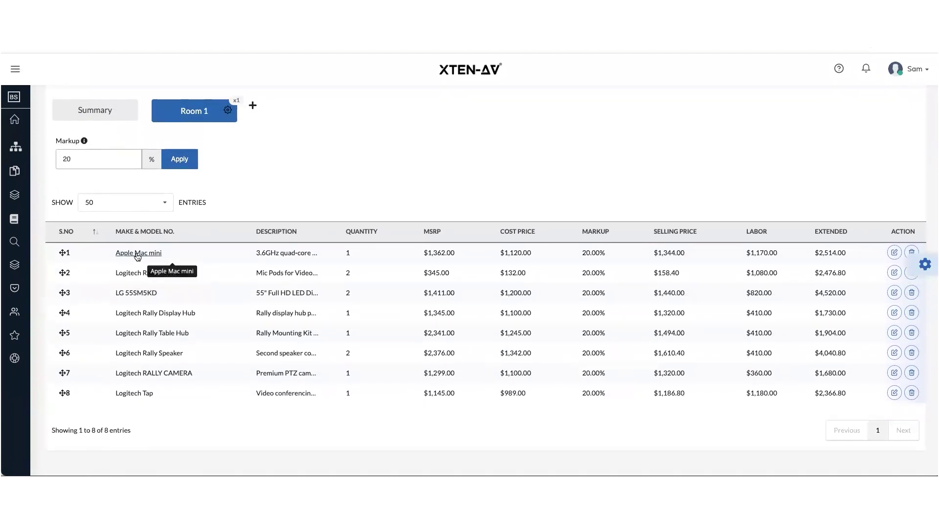
{"action": "left_click", "coordinate": [138, 253]}
{"action": "scroll", "coordinate": [441, 313], "scroll_direction": "down", "scroll_amount": 3}
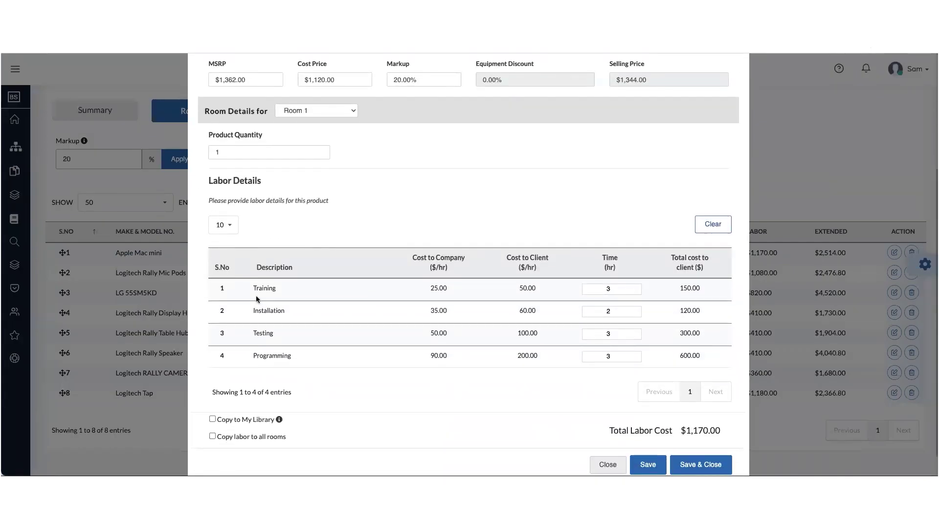
{"action": "left_click", "coordinate": [636, 287]}
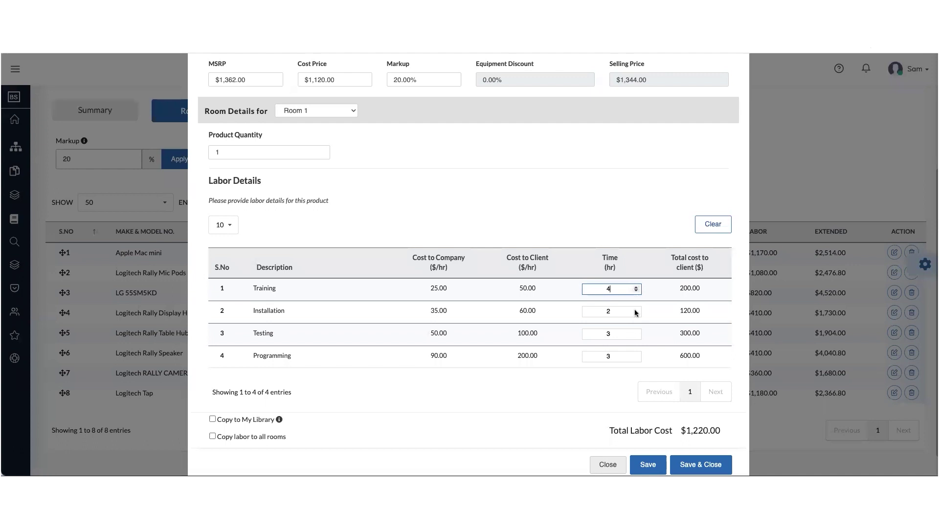
{"action": "left_click", "coordinate": [636, 309]}
{"action": "left_click", "coordinate": [637, 332]}
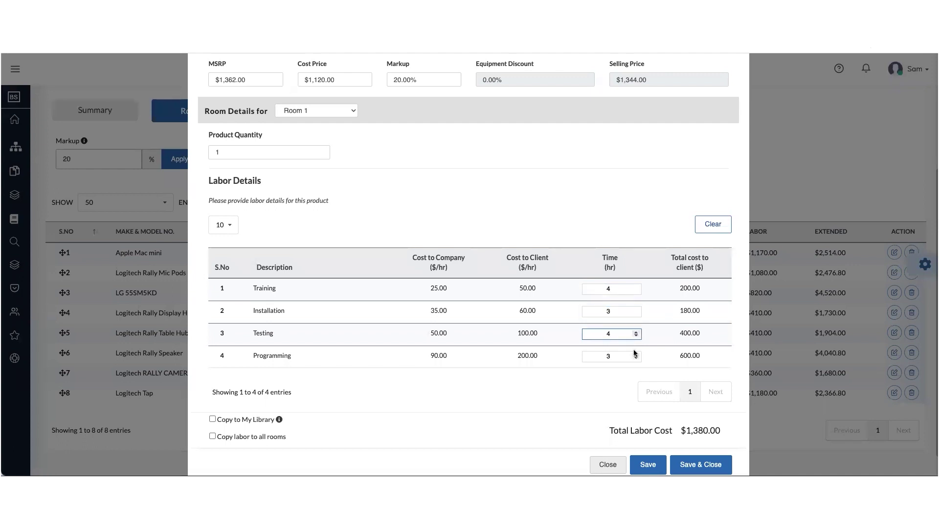
{"action": "left_click", "coordinate": [636, 354]}
{"action": "left_click", "coordinate": [697, 465]}
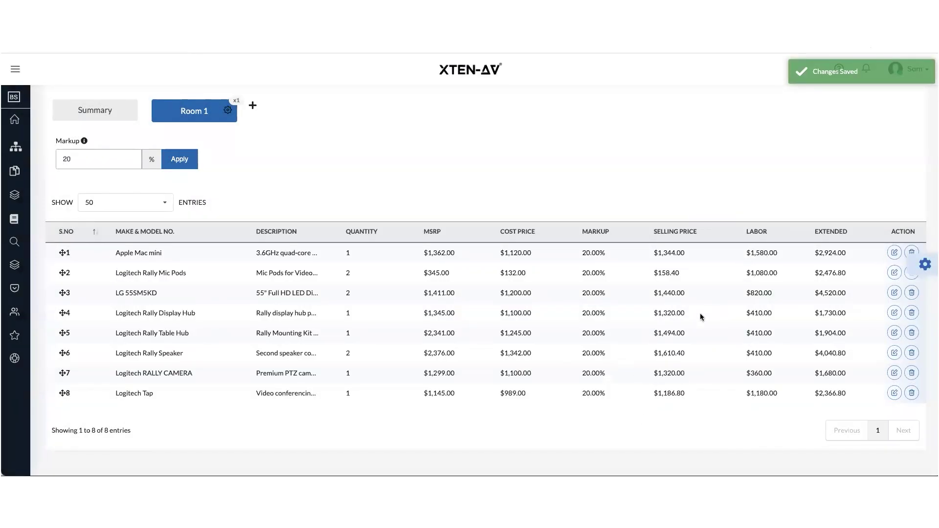
{"action": "scroll", "coordinate": [700, 313], "scroll_direction": "down", "scroll_amount": 9}
{"action": "scroll", "coordinate": [700, 316], "scroll_direction": "up", "scroll_amount": 2}
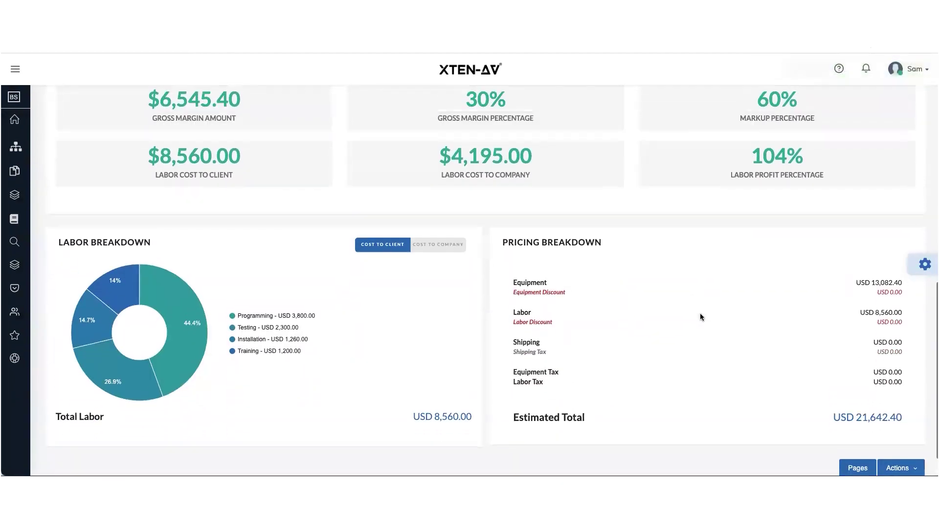
{"action": "scroll", "coordinate": [700, 316], "scroll_direction": "down", "scroll_amount": 2}
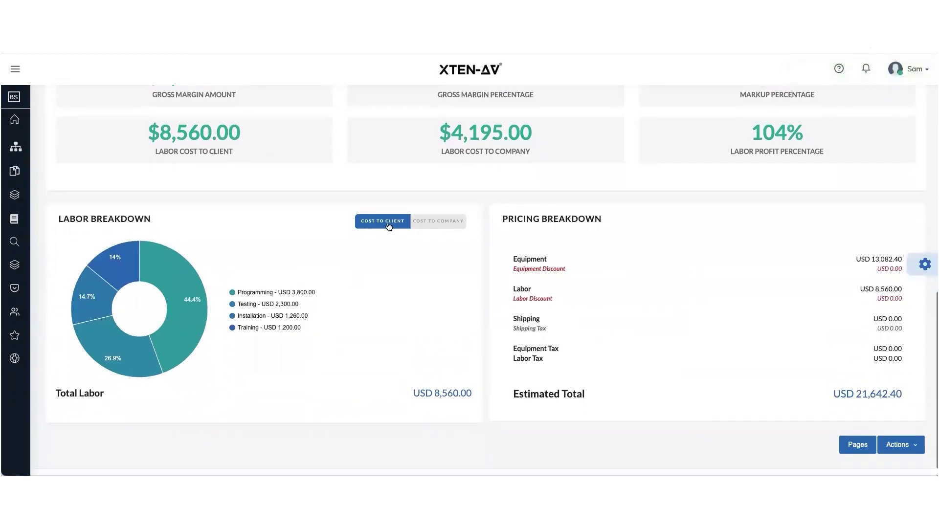
{"action": "left_click", "coordinate": [432, 224]}
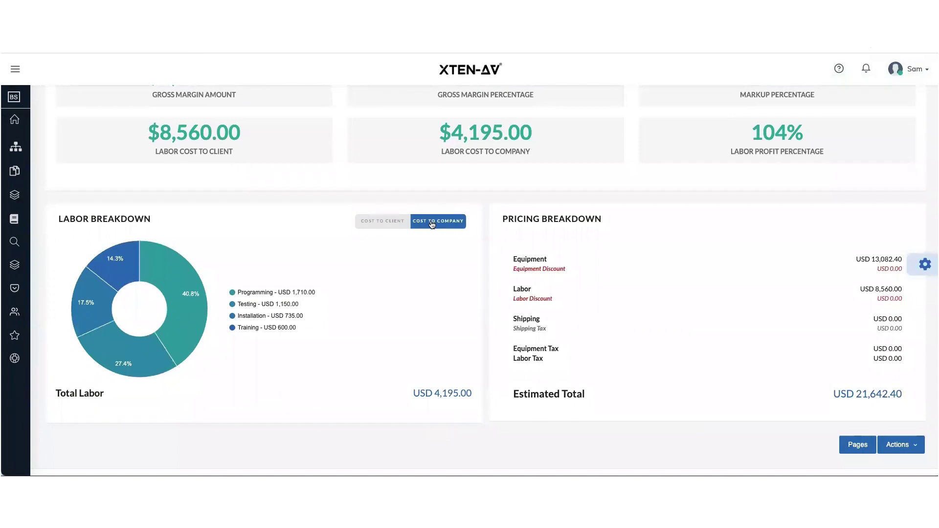
{"action": "left_click", "coordinate": [380, 224]}
{"action": "scroll", "coordinate": [395, 260], "scroll_direction": "up", "scroll_amount": 5}
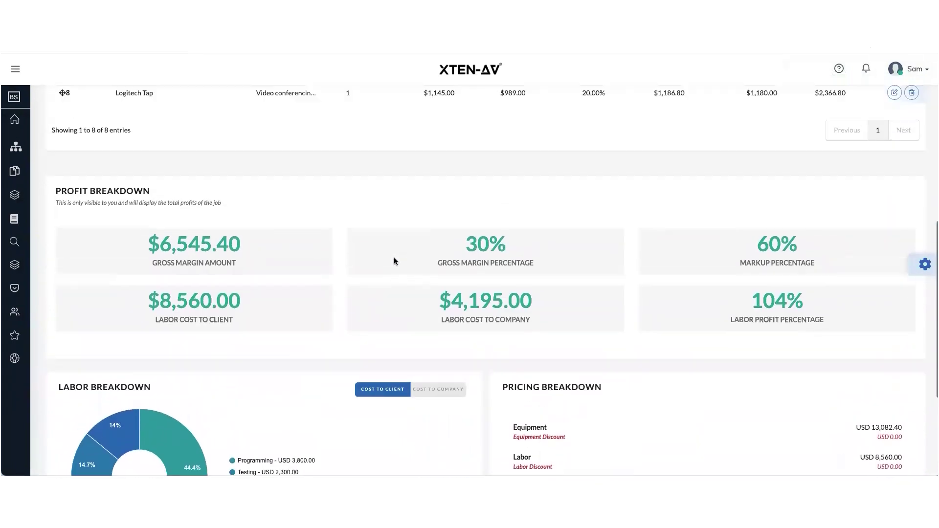
{"action": "scroll", "coordinate": [395, 259], "scroll_direction": "up", "scroll_amount": 7}
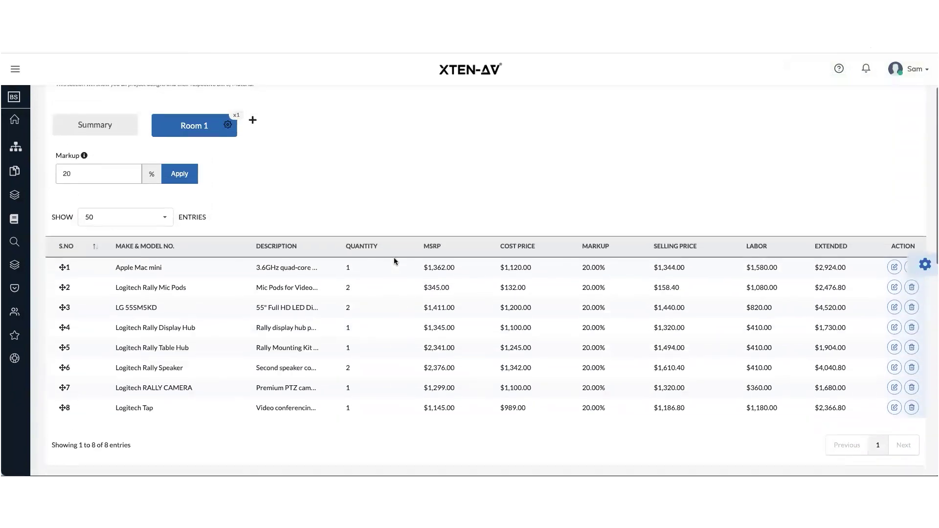
{"action": "scroll", "coordinate": [394, 261], "scroll_direction": "down", "scroll_amount": 4}
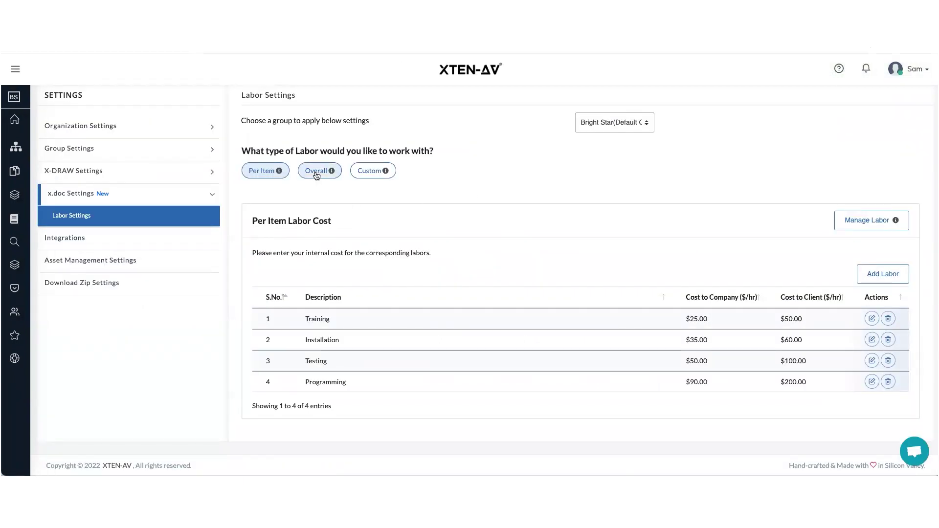
Step: Select Overall as the labor type in Labor Settings
{"action": "left_click", "coordinate": [317, 172]}
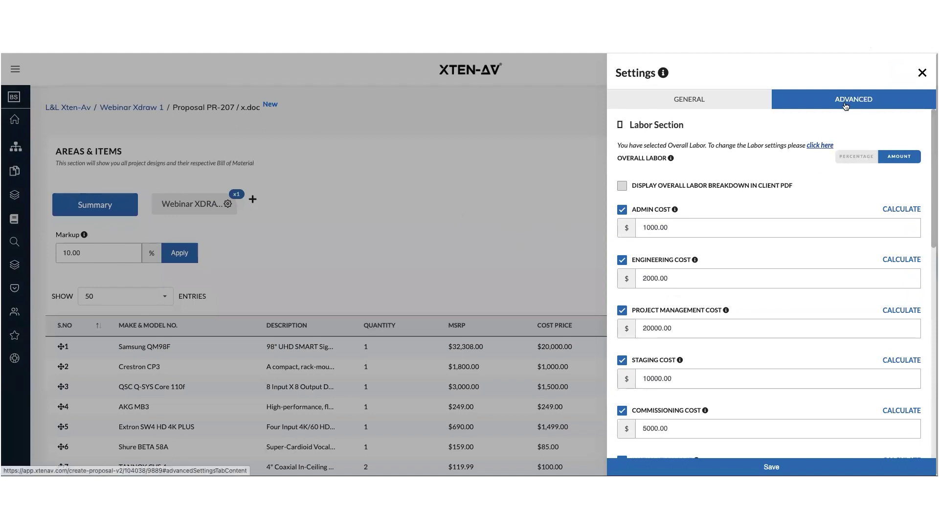
{"action": "scroll", "coordinate": [737, 204], "scroll_direction": "down", "scroll_amount": 1}
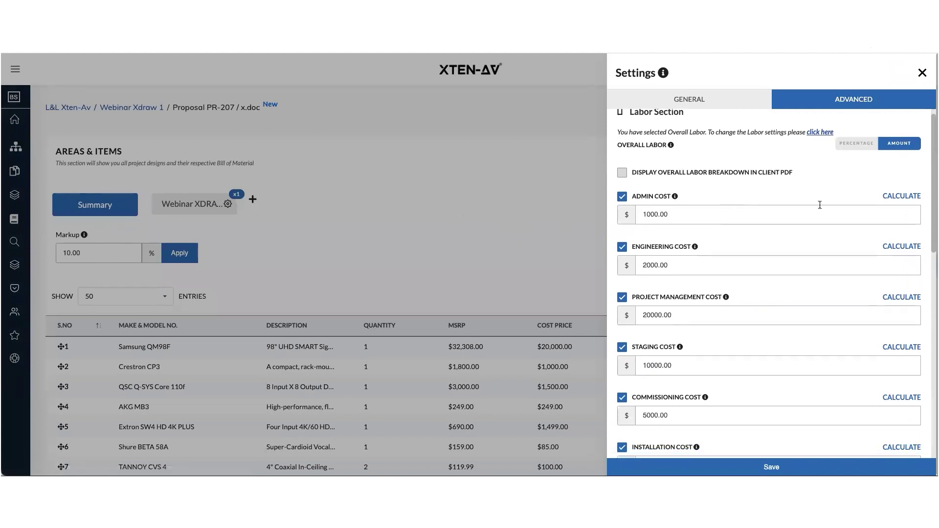
{"action": "scroll", "coordinate": [667, 159], "scroll_direction": "up", "scroll_amount": 1}
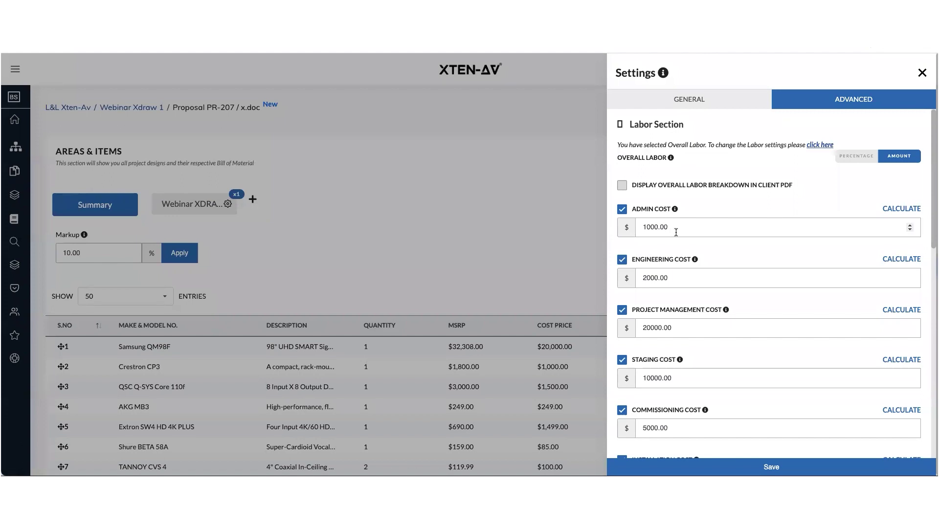
{"action": "scroll", "coordinate": [685, 272], "scroll_direction": "down", "scroll_amount": 5}
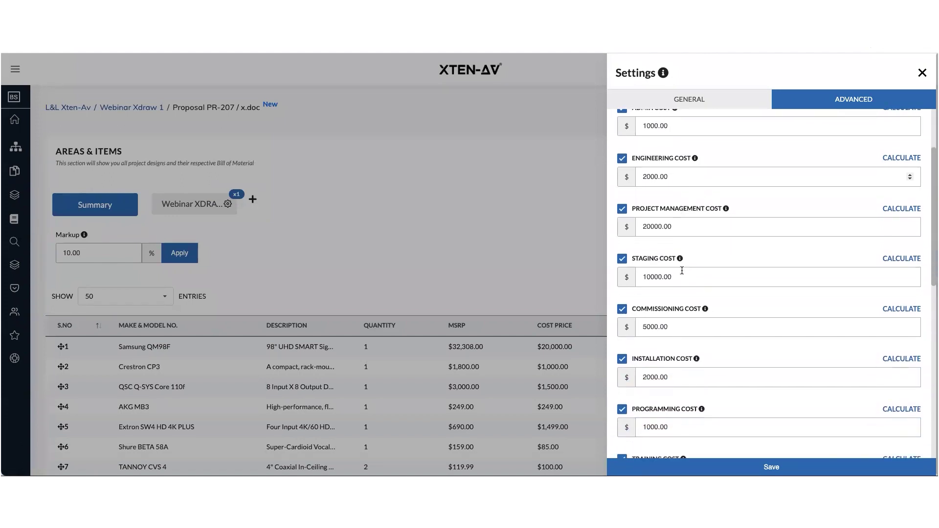
{"action": "scroll", "coordinate": [636, 264], "scroll_direction": "down", "scroll_amount": 6}
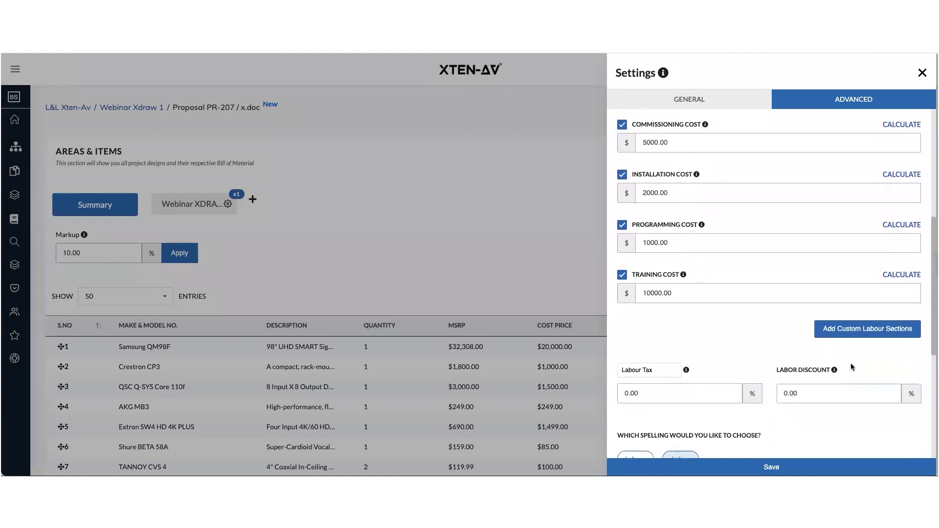
{"action": "left_click", "coordinate": [873, 319]}
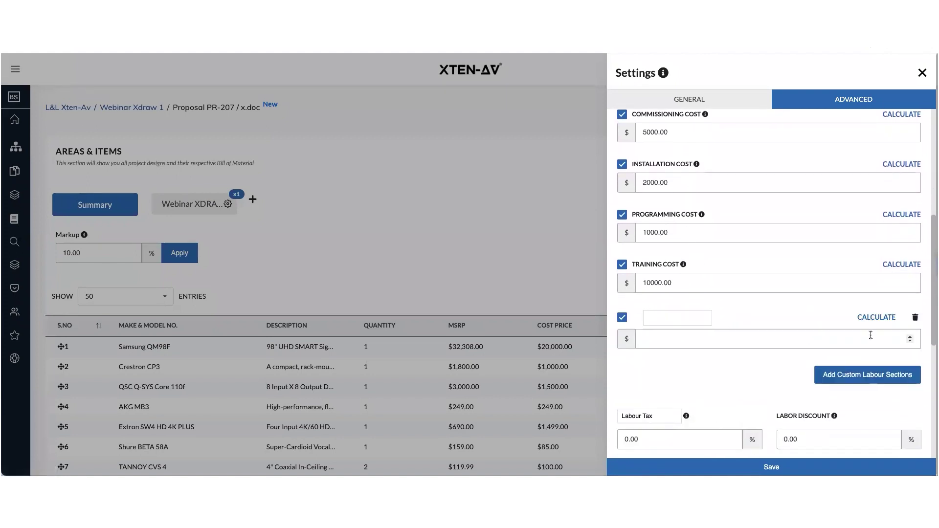
{"action": "left_click", "coordinate": [916, 318]}
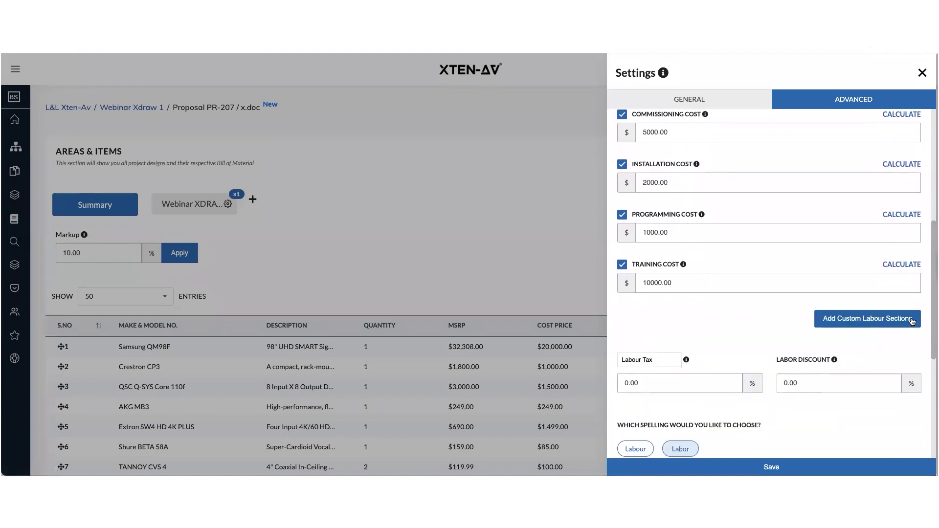
{"action": "left_click", "coordinate": [623, 266]}
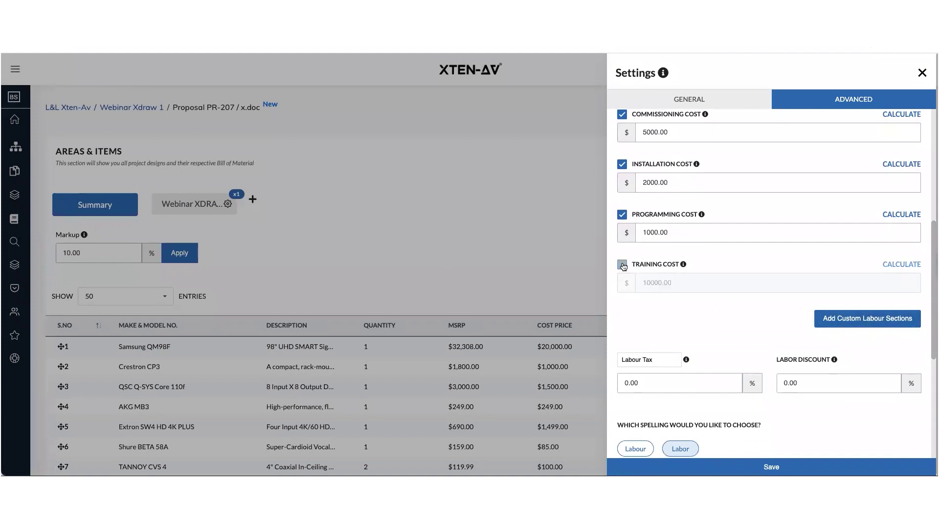
{"action": "left_click", "coordinate": [623, 265]}
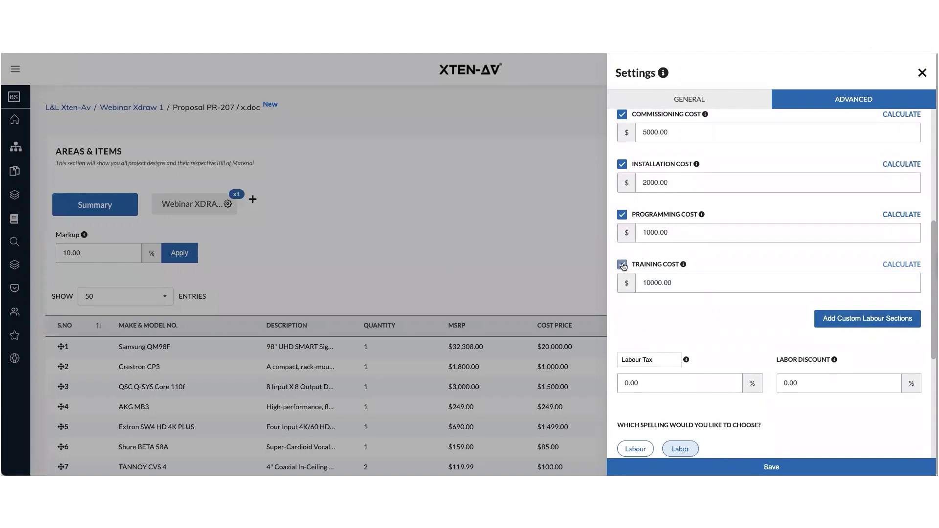
{"action": "scroll", "coordinate": [686, 262], "scroll_direction": "up", "scroll_amount": 1}
{"action": "left_click", "coordinate": [903, 250]}
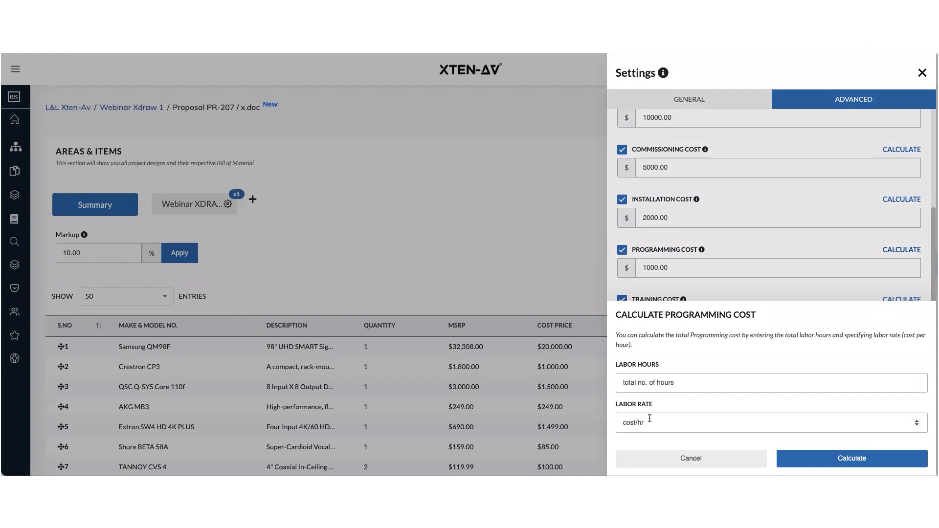
{"action": "left_click", "coordinate": [722, 460]}
{"action": "scroll", "coordinate": [669, 318], "scroll_direction": "up", "scroll_amount": 5}
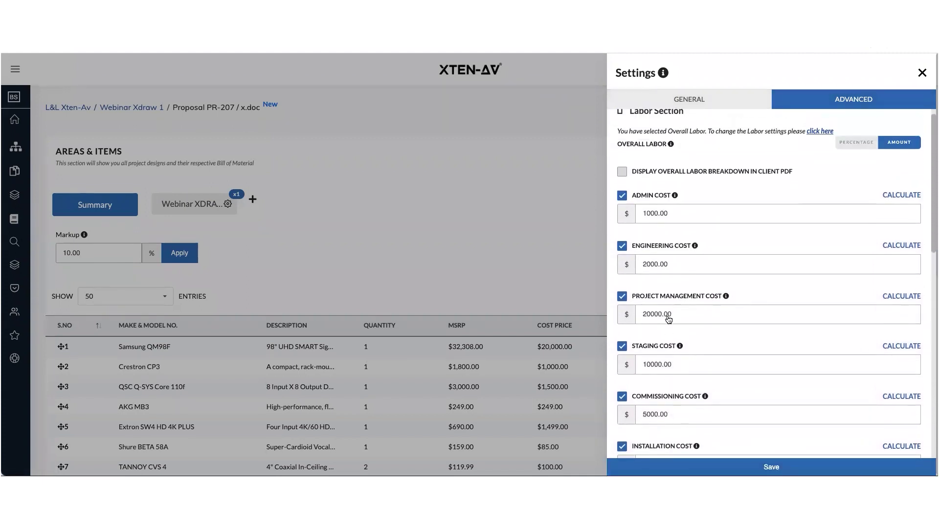
Step: Reopen the proposal's labor settings and enable the overall labor breakdown in the client PDF
{"action": "left_click", "coordinate": [922, 74]}
{"action": "scroll", "coordinate": [582, 264], "scroll_direction": "down", "scroll_amount": 10}
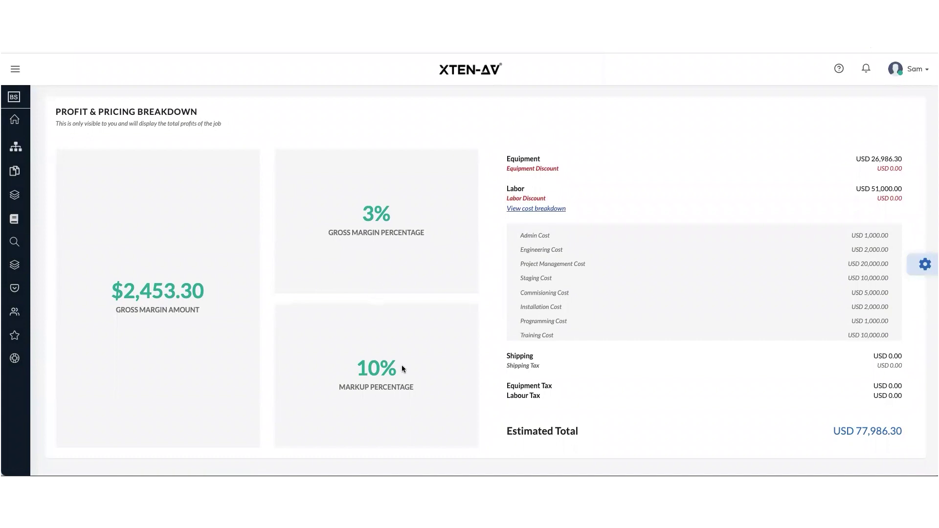
{"action": "scroll", "coordinate": [405, 342], "scroll_direction": "up", "scroll_amount": 10}
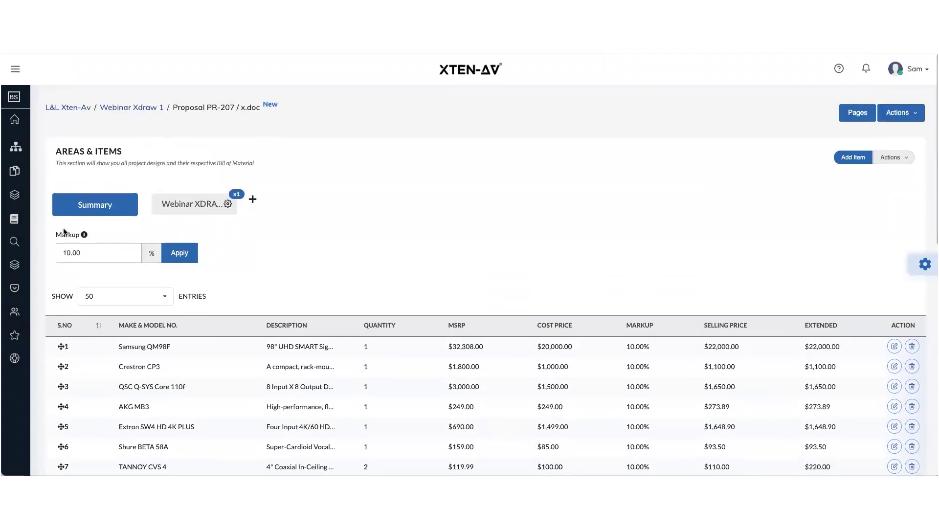
{"action": "scroll", "coordinate": [537, 321], "scroll_direction": "down", "scroll_amount": 8}
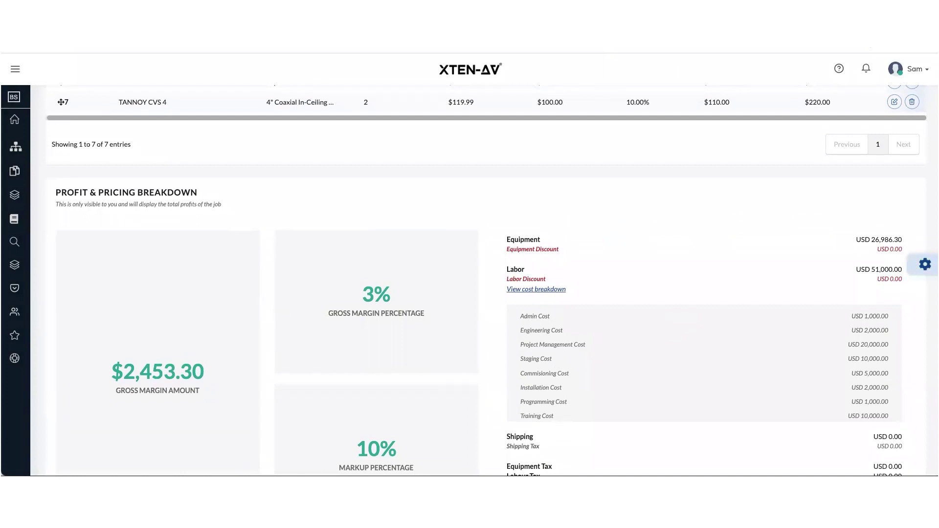
{"action": "left_click", "coordinate": [925, 267]}
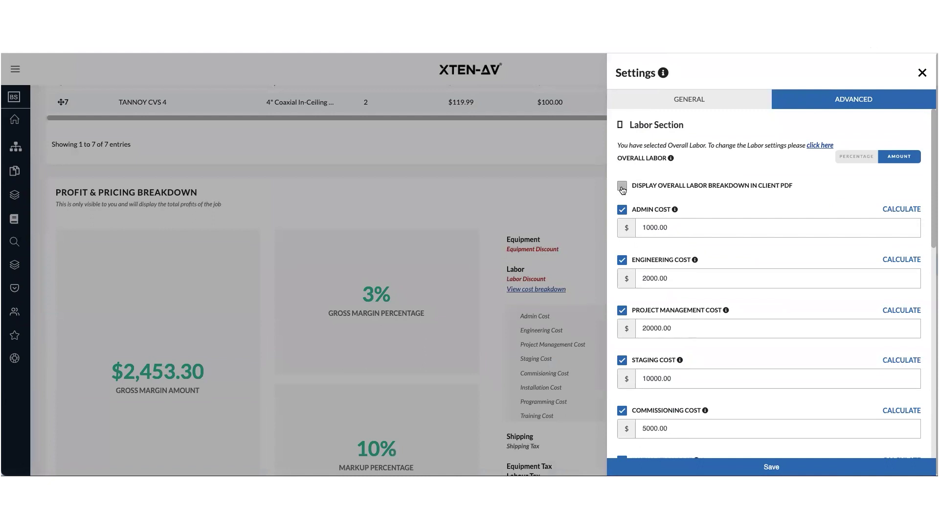
{"action": "left_click", "coordinate": [623, 188]}
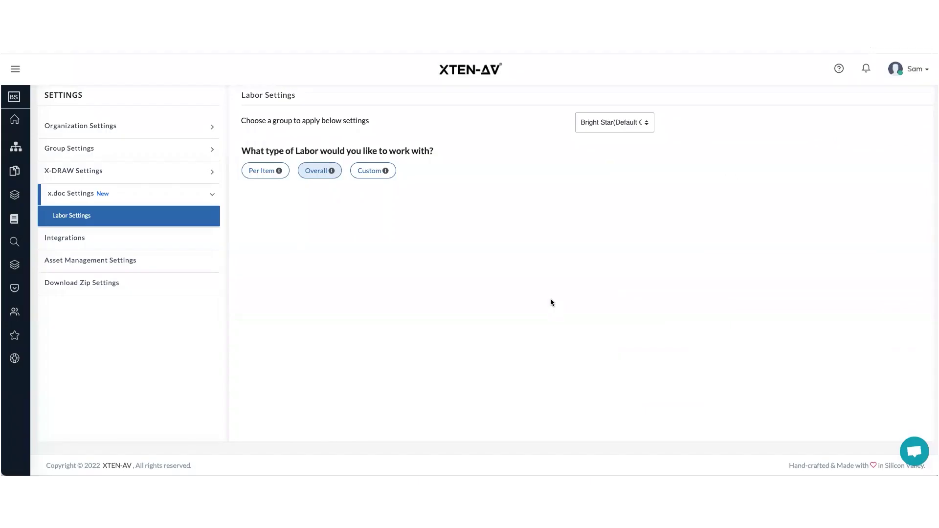
Step: Switch the labor type to Custom and view Room 1's custom labor list, showing Installation at $50.00
{"action": "left_click", "coordinate": [364, 175]}
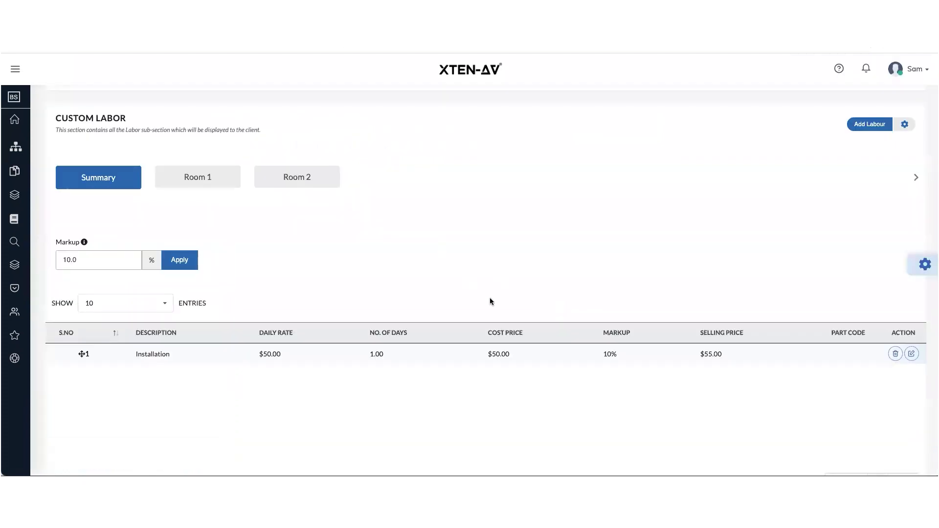
{"action": "scroll", "coordinate": [490, 298], "scroll_direction": "up", "scroll_amount": 5}
{"action": "scroll", "coordinate": [490, 298], "scroll_direction": "up", "scroll_amount": 4}
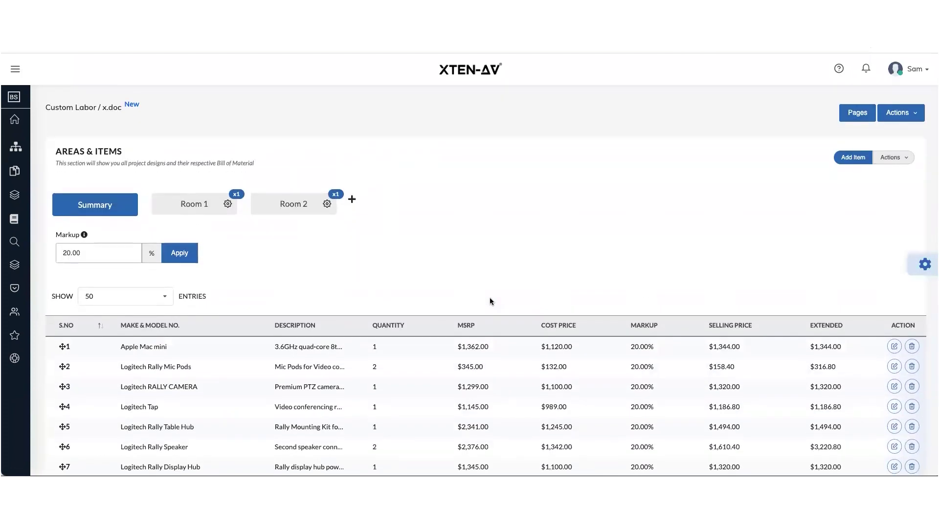
{"action": "scroll", "coordinate": [235, 387], "scroll_direction": "down", "scroll_amount": 7}
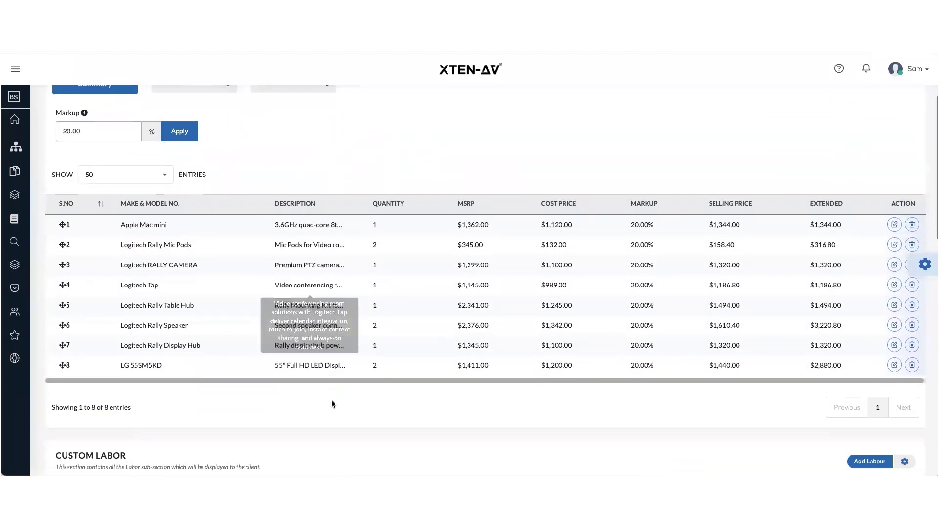
{"action": "scroll", "coordinate": [174, 252], "scroll_direction": "down", "scroll_amount": 2}
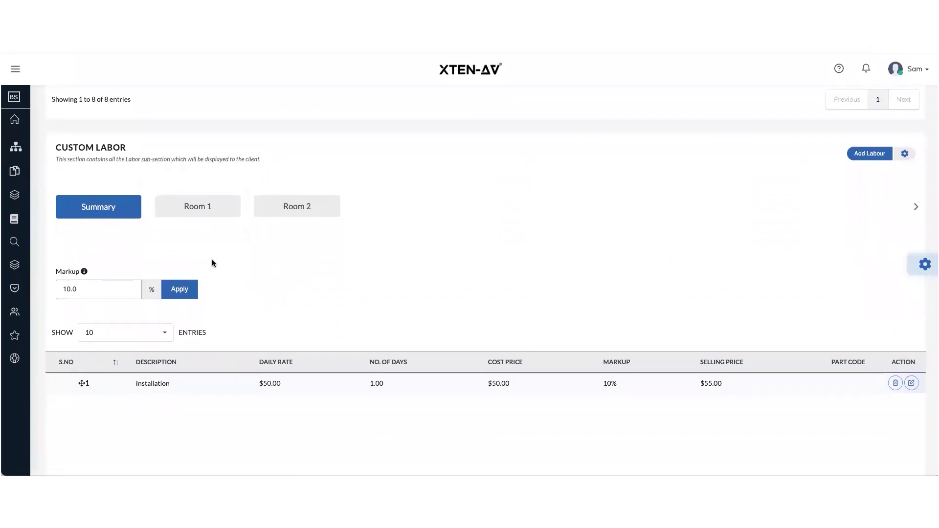
{"action": "scroll", "coordinate": [308, 323], "scroll_direction": "down", "scroll_amount": 1}
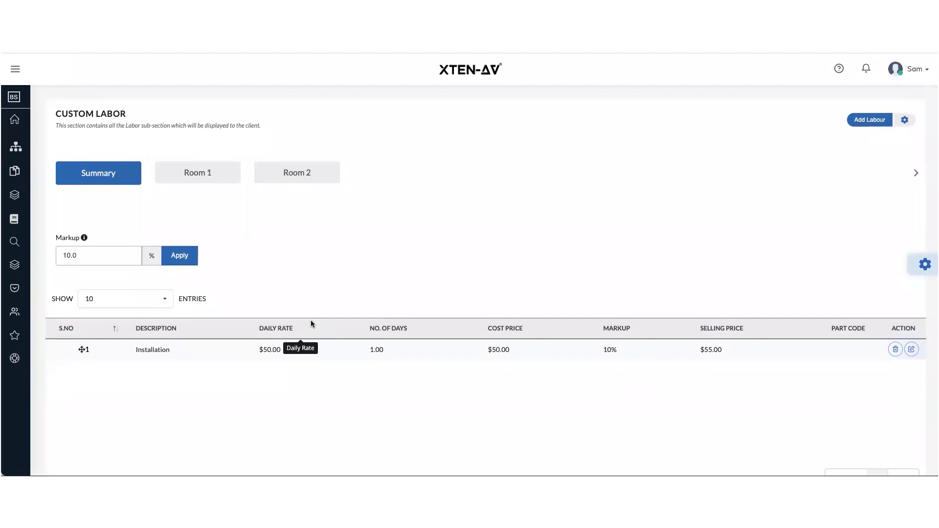
{"action": "scroll", "coordinate": [315, 322], "scroll_direction": "up", "scroll_amount": 1}
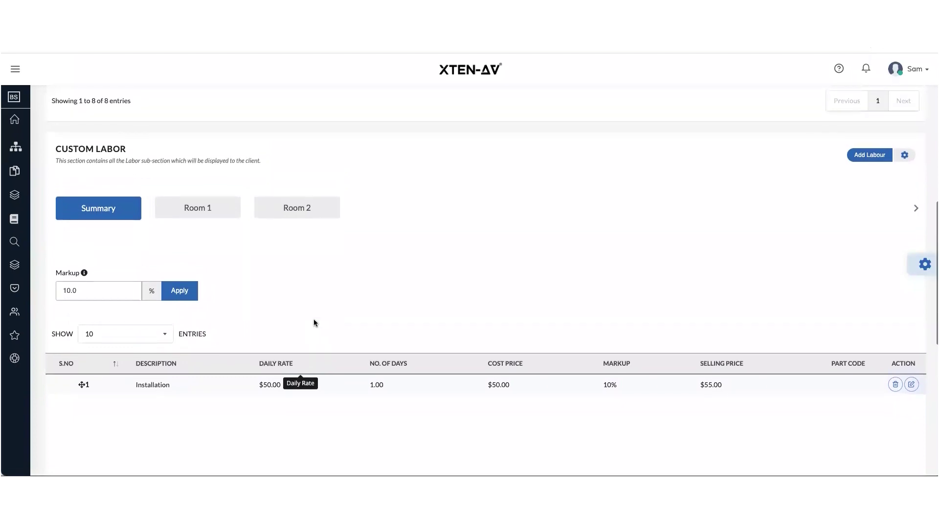
{"action": "left_click", "coordinate": [217, 209]}
{"action": "left_click", "coordinate": [289, 210]}
{"action": "left_click", "coordinate": [221, 211]}
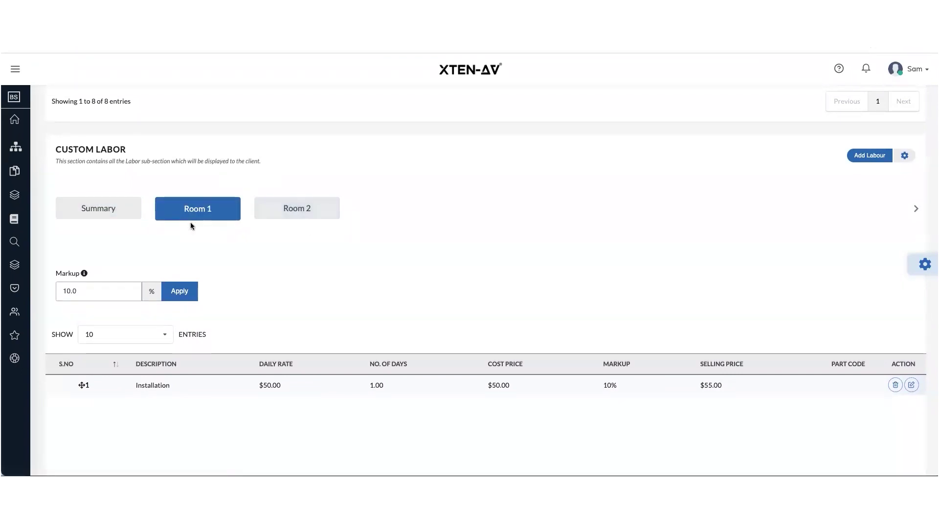
Step: Add a 'programming' labor item at a $50 daily rate, applied to all rooms
{"action": "left_click", "coordinate": [873, 159]}
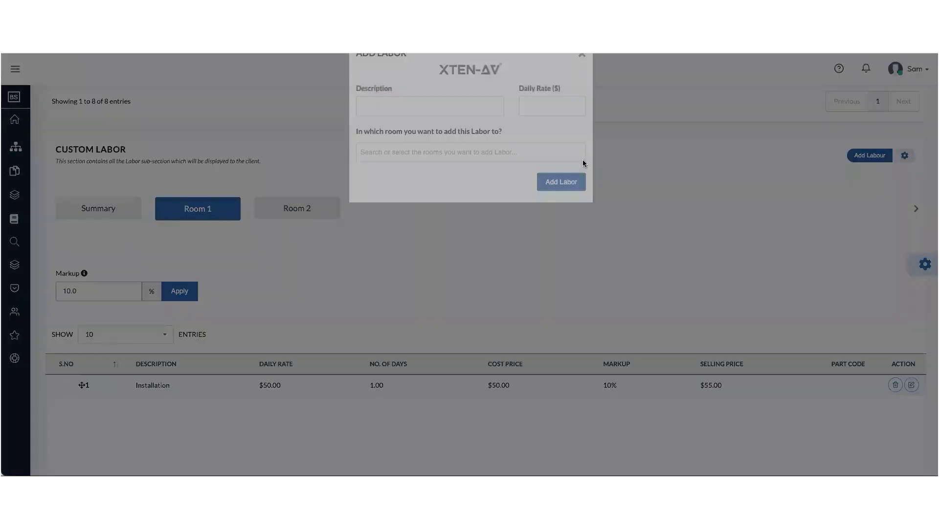
{"action": "left_click", "coordinate": [422, 135]}
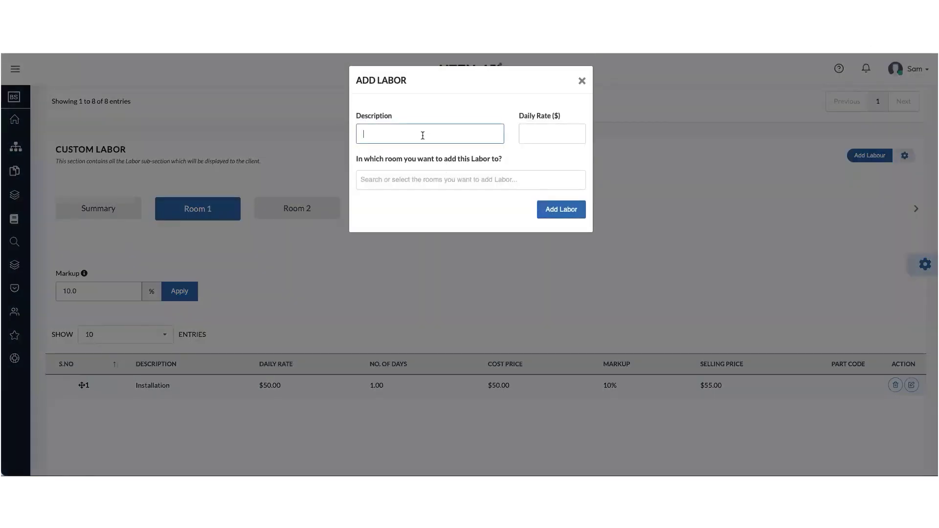
{"action": "type", "text": "programming"}
{"action": "left_click", "coordinate": [537, 131]}
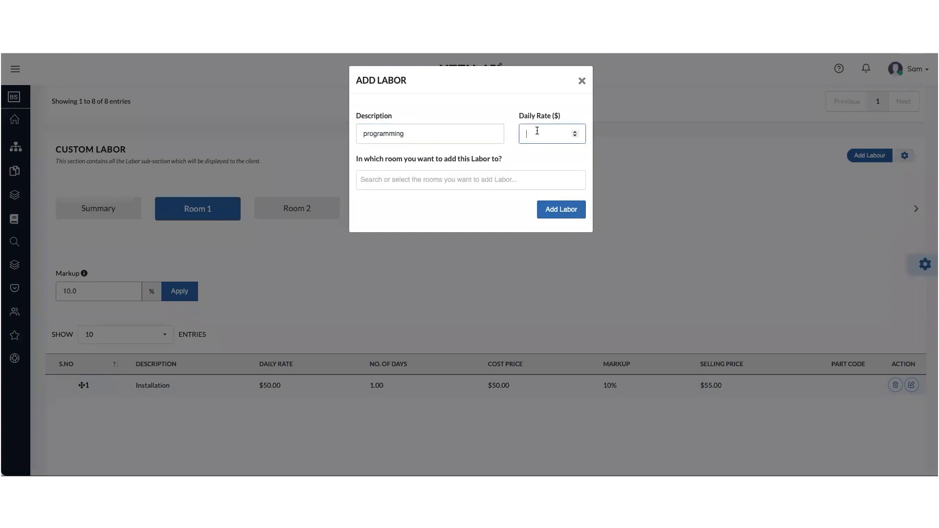
{"action": "type", "text": "50"}
{"action": "left_click", "coordinate": [488, 181]}
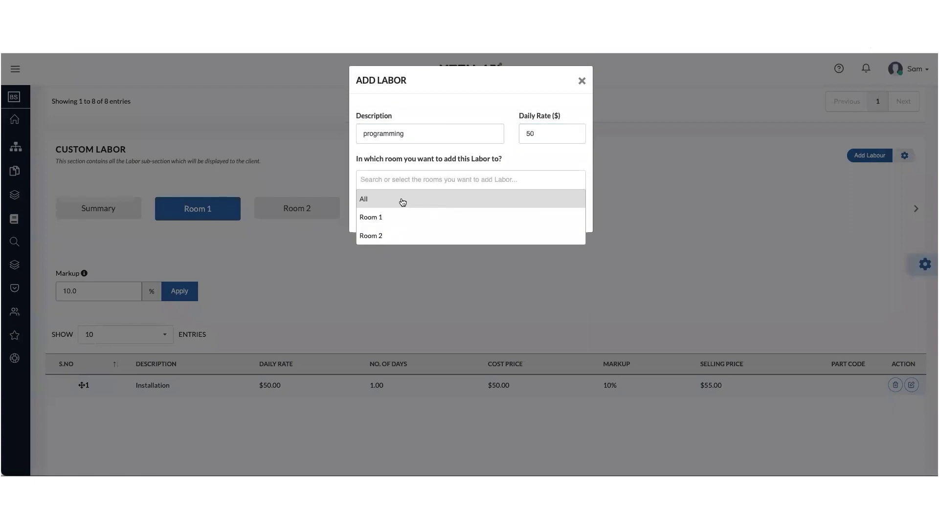
{"action": "left_click", "coordinate": [384, 201]}
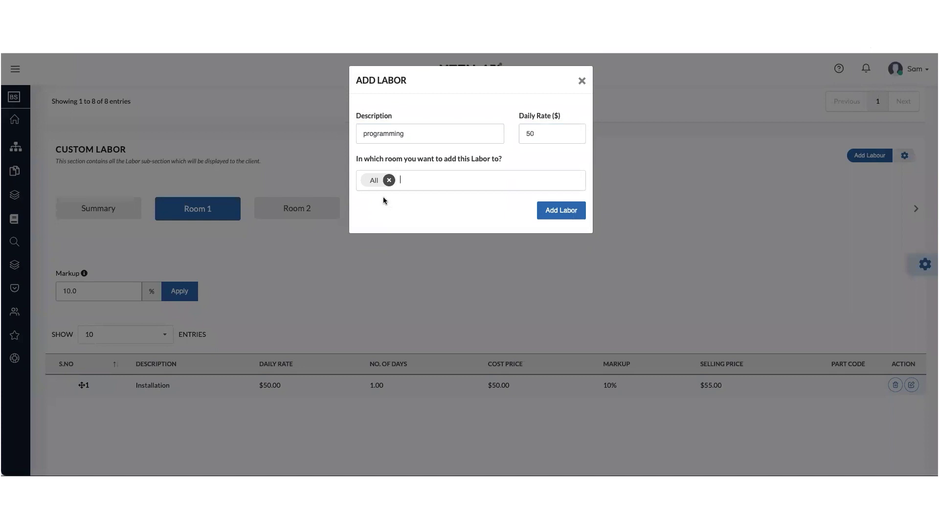
{"action": "left_click", "coordinate": [562, 211]}
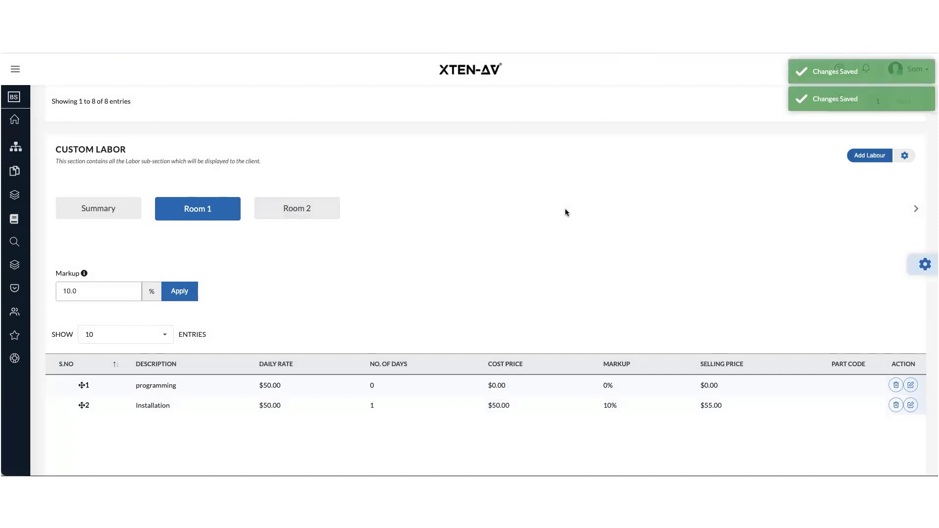
Step: Set the programming row to 2 days and apply the 10% markup to Room 1 labor
{"action": "left_click", "coordinate": [911, 385]}
{"action": "left_click", "coordinate": [416, 388]}
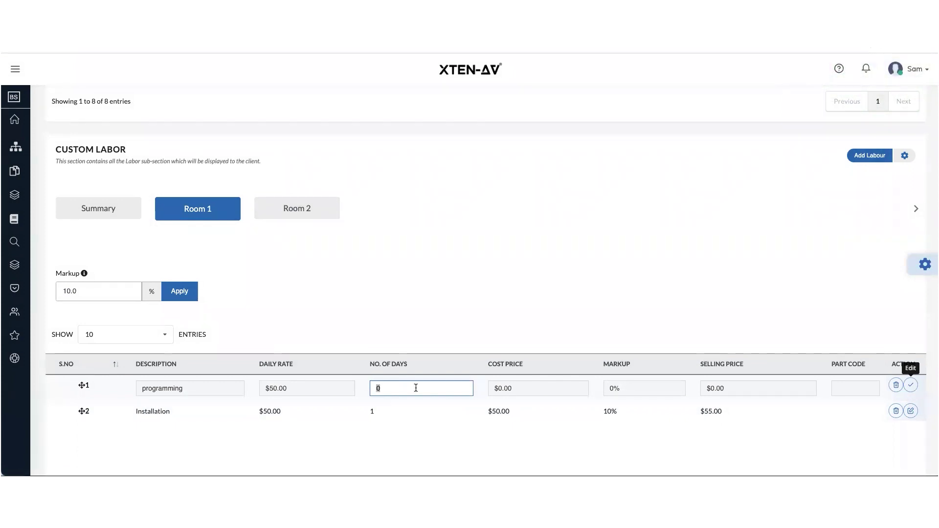
{"action": "type", "text": "2"}
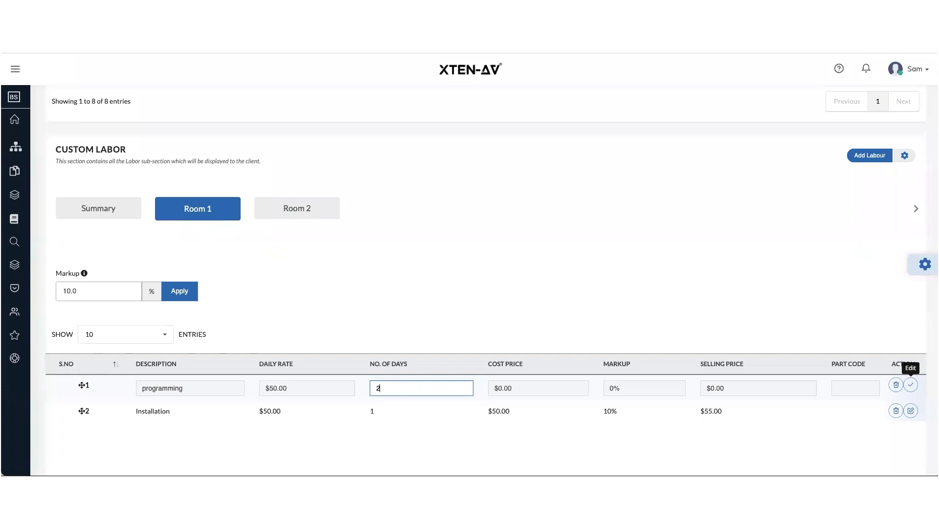
{"action": "type", "text": "0"}
{"action": "key", "text": "BackSpace"}
{"action": "left_click", "coordinate": [913, 387]}
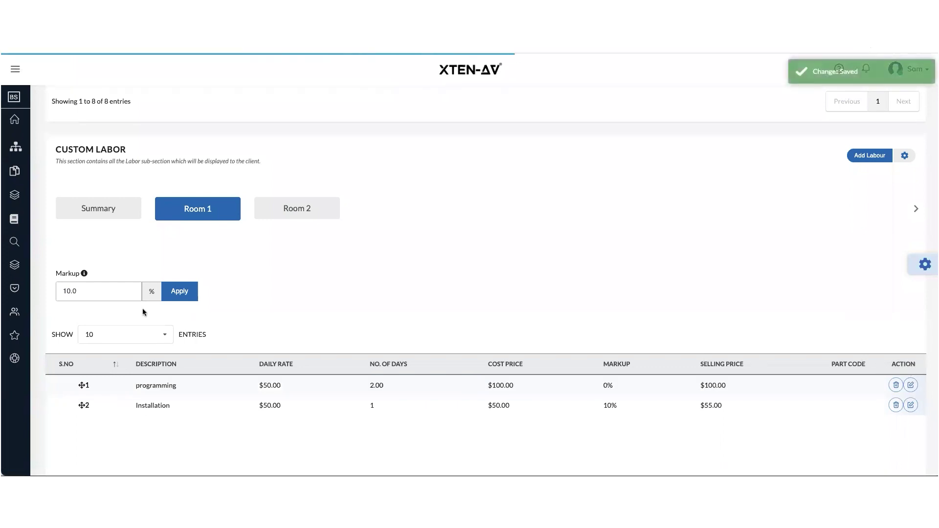
{"action": "left_click", "coordinate": [180, 292]}
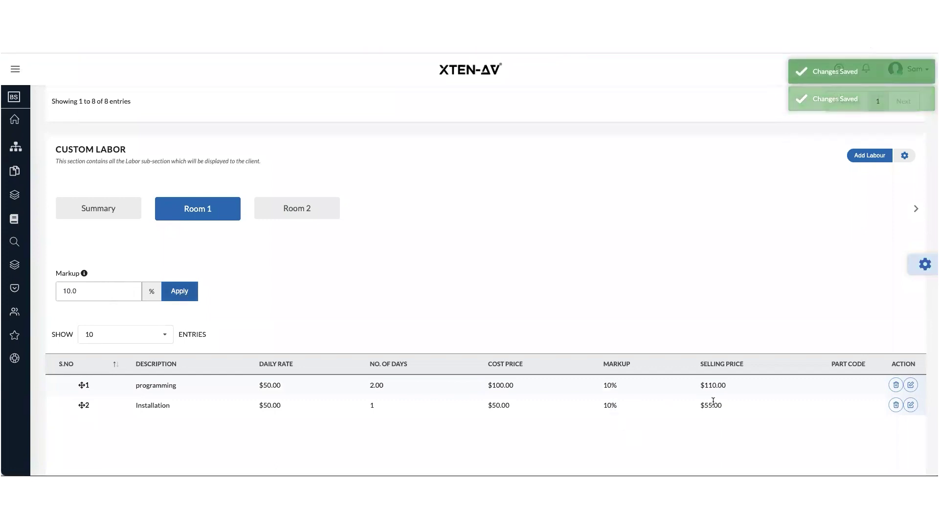
Step: Scroll through the proposal's Profit & Pricing Breakdown, where labor totals USD 165.00
{"action": "scroll", "coordinate": [710, 404], "scroll_direction": "down", "scroll_amount": 1}
{"action": "scroll", "coordinate": [714, 402], "scroll_direction": "down", "scroll_amount": 1}
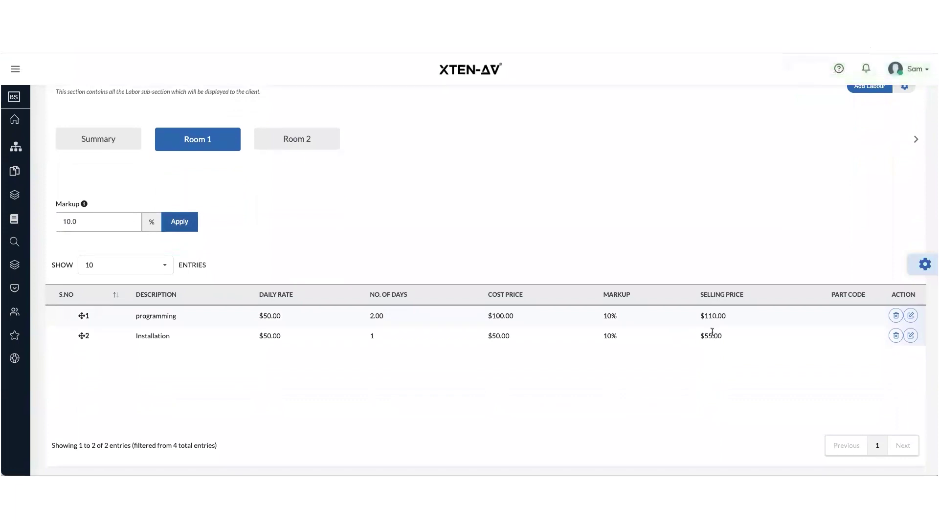
{"action": "scroll", "coordinate": [712, 332], "scroll_direction": "down", "scroll_amount": 1}
{"action": "scroll", "coordinate": [713, 332], "scroll_direction": "up", "scroll_amount": 5}
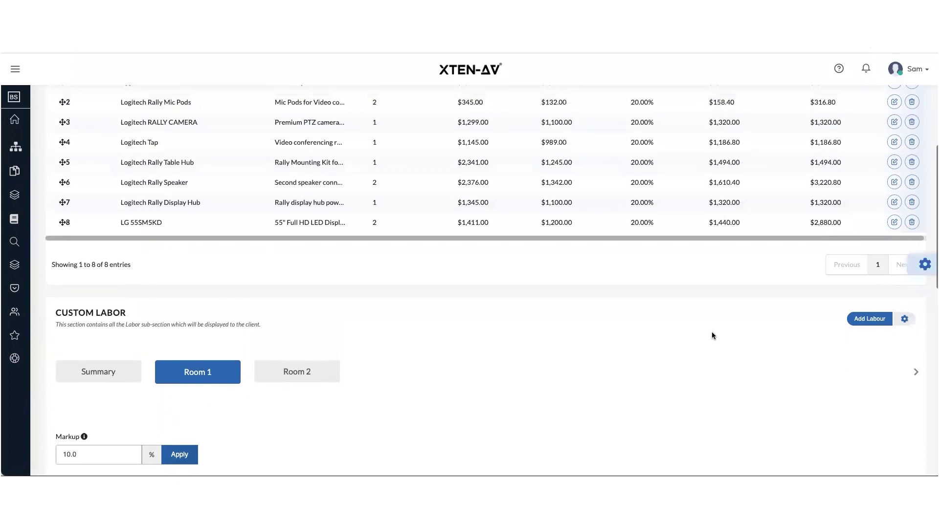
{"action": "scroll", "coordinate": [712, 332], "scroll_direction": "up", "scroll_amount": 3}
{"action": "scroll", "coordinate": [712, 331], "scroll_direction": "down", "scroll_amount": 14}
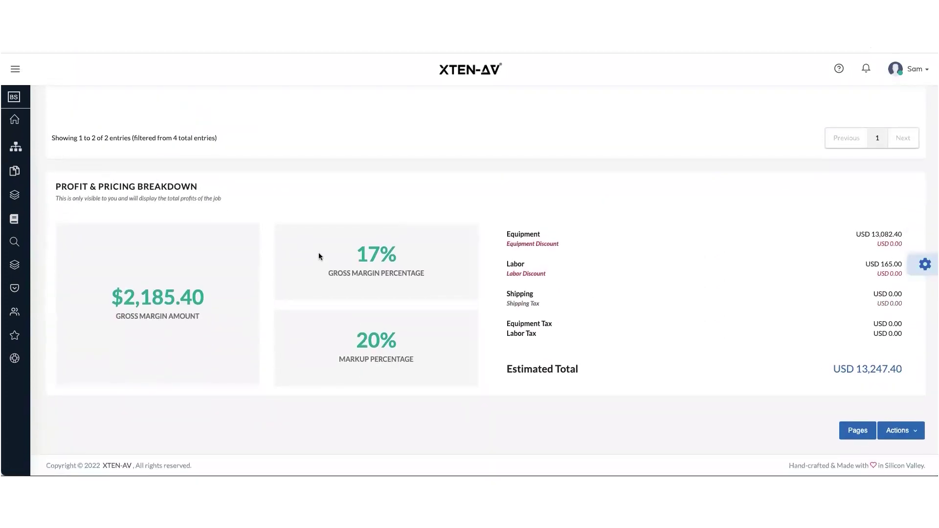
{"action": "scroll", "coordinate": [318, 253], "scroll_direction": "up", "scroll_amount": 5}
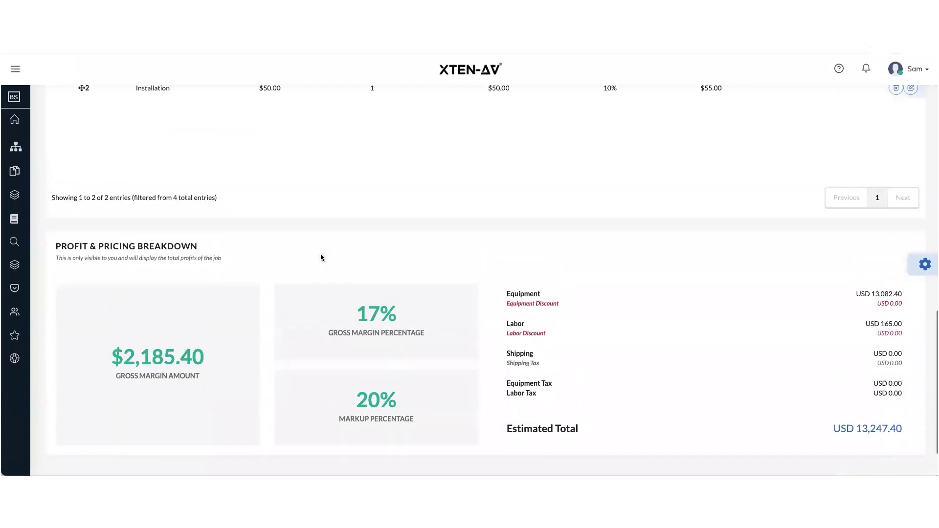
{"action": "scroll", "coordinate": [321, 254], "scroll_direction": "up", "scroll_amount": 10}
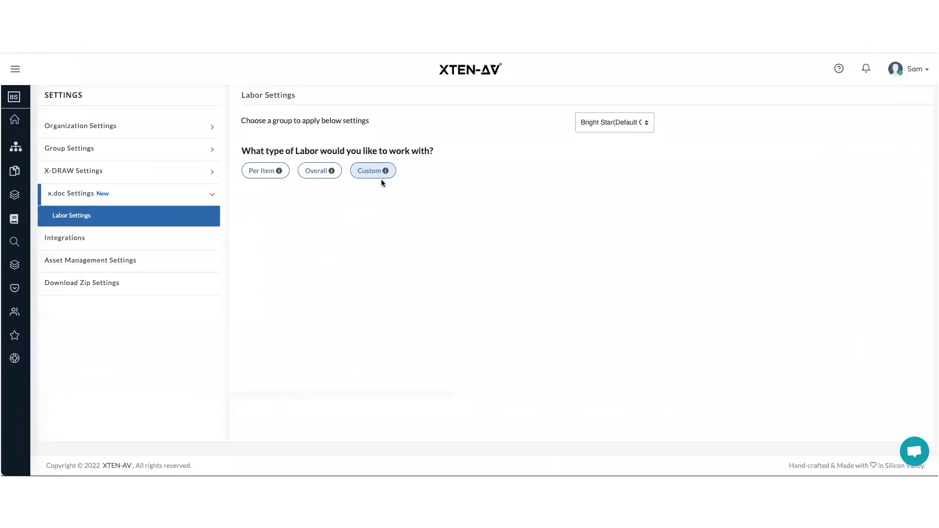
Step: Pick Custom under 'What type of Labor would you like to work with?'
{"action": "mouse_move", "coordinate": [382, 174]}
{"action": "left_click", "coordinate": [373, 173]}
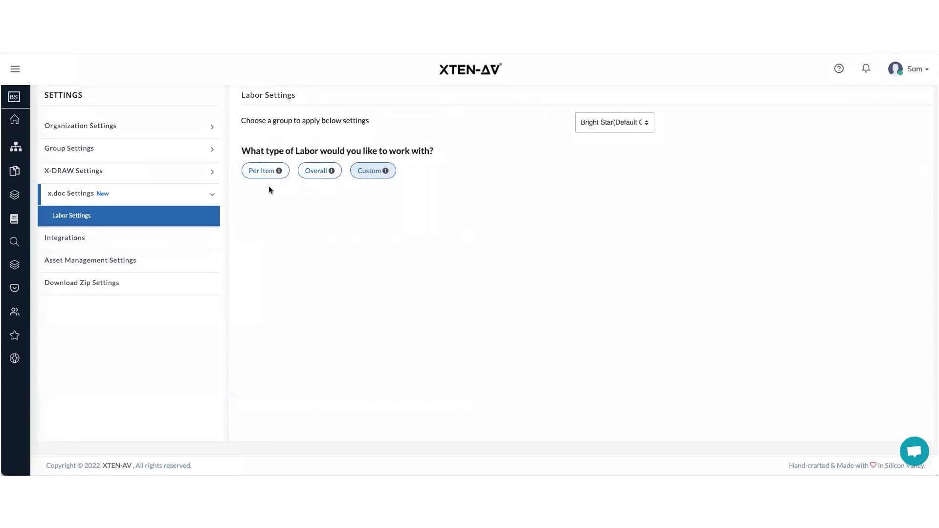